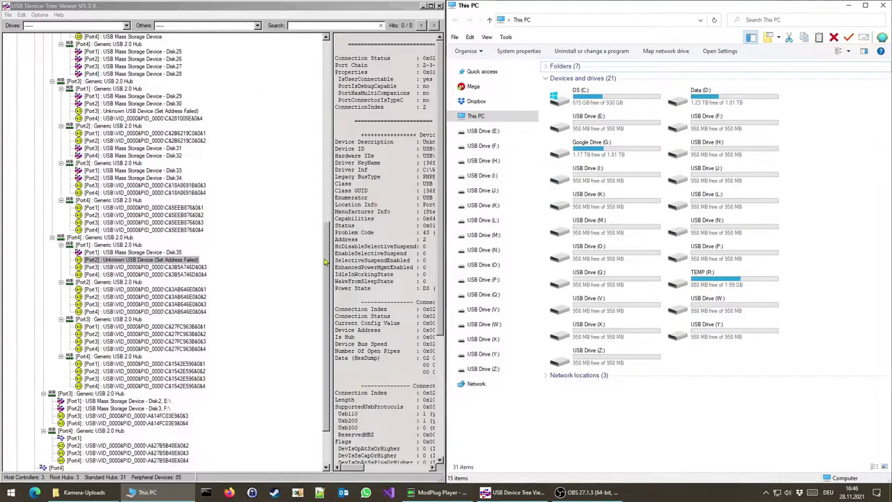
{"action": "left_click_drag", "start_coordinate": [327, 262], "coordinate": [327, 229]}
- Maximize the viewer and inspect the unnamed USB\VID_0000&PID_0000 devices failing with code 43
{"action": "left_click", "coordinate": [431, 6]}
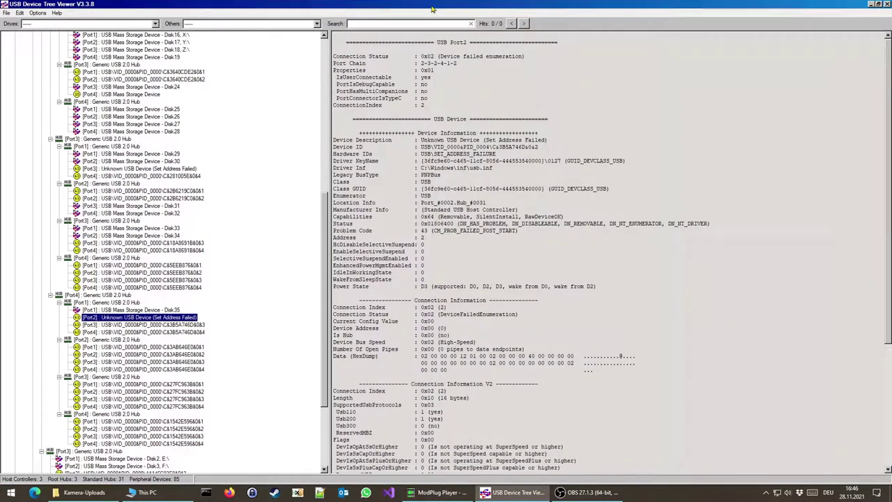
{"action": "scroll", "coordinate": [190, 144], "scroll_direction": "up", "scroll_amount": 5}
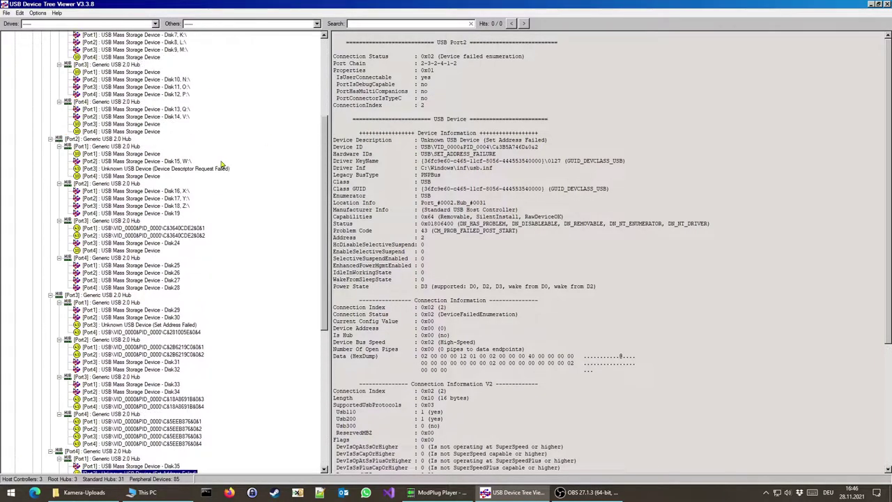
{"action": "scroll", "coordinate": [221, 163], "scroll_direction": "up", "scroll_amount": 5}
{"action": "scroll", "coordinate": [184, 191], "scroll_direction": "down", "scroll_amount": 5}
{"action": "scroll", "coordinate": [184, 191], "scroll_direction": "down", "scroll_amount": 5}
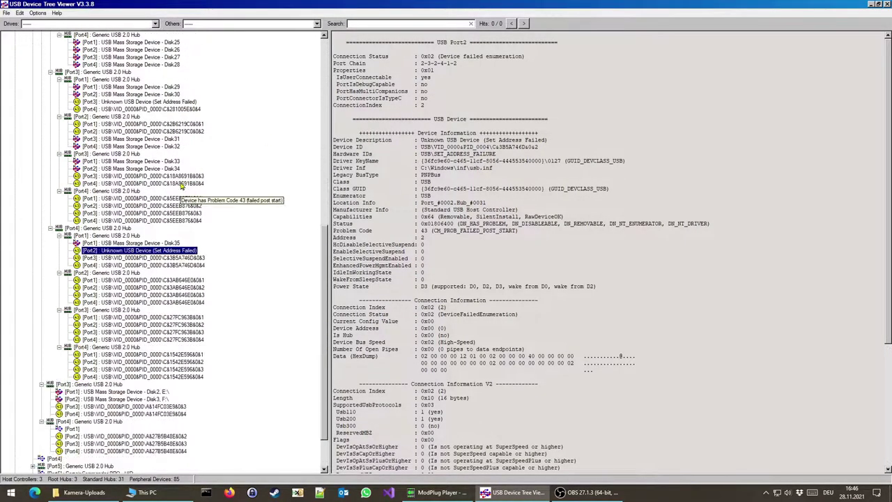
{"action": "scroll", "coordinate": [140, 191], "scroll_direction": "down", "scroll_amount": 3}
{"action": "left_click", "coordinate": [108, 176]}
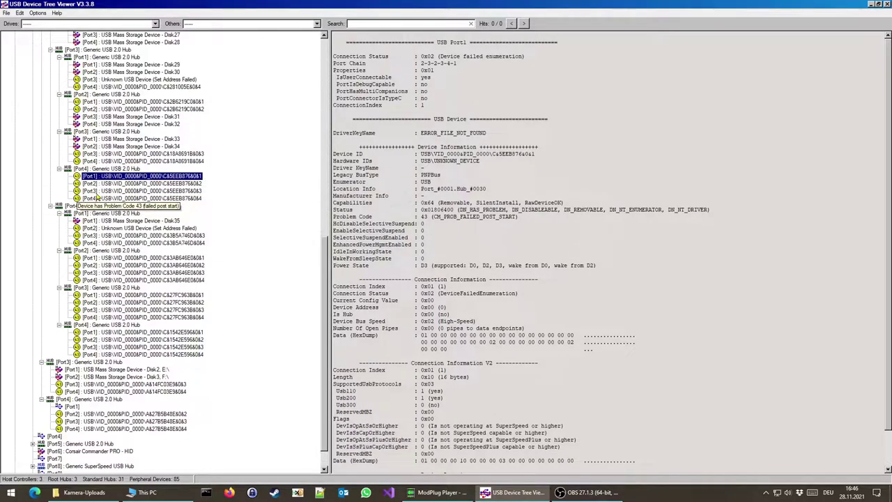
{"action": "left_click", "coordinate": [111, 198]}
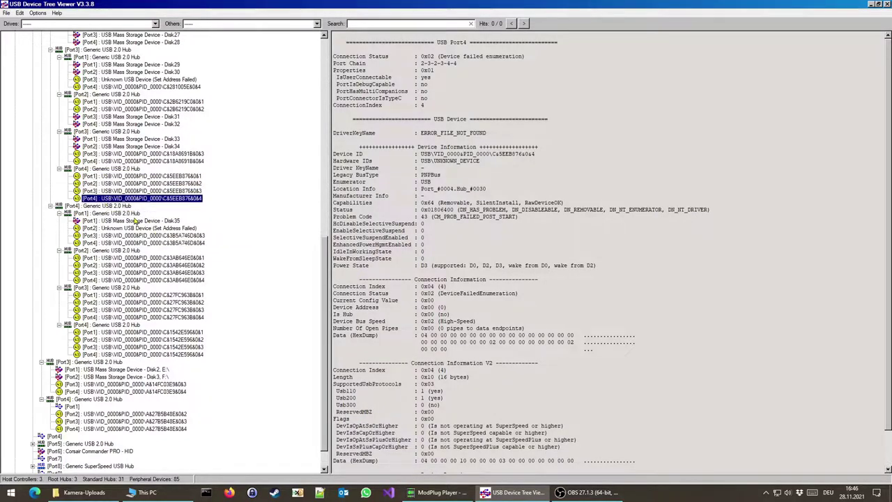
{"action": "left_click", "coordinate": [136, 221]}
{"action": "left_click", "coordinate": [124, 243]}
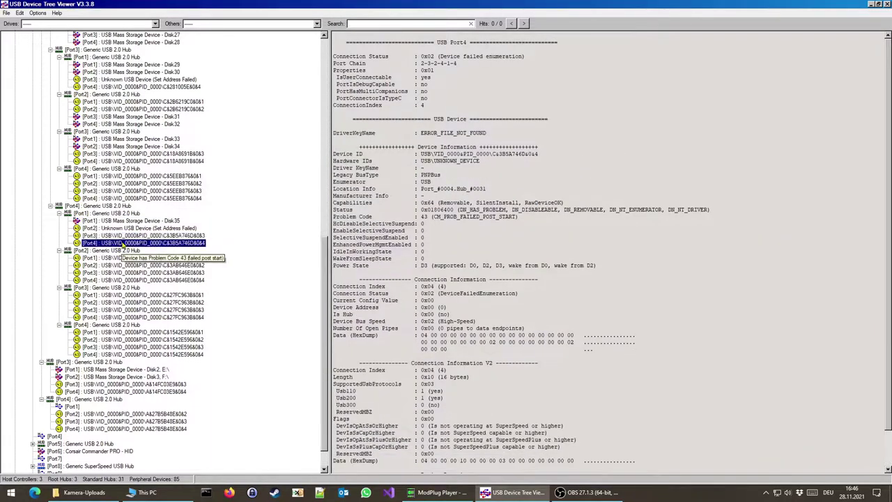
{"action": "left_click", "coordinate": [123, 235]}
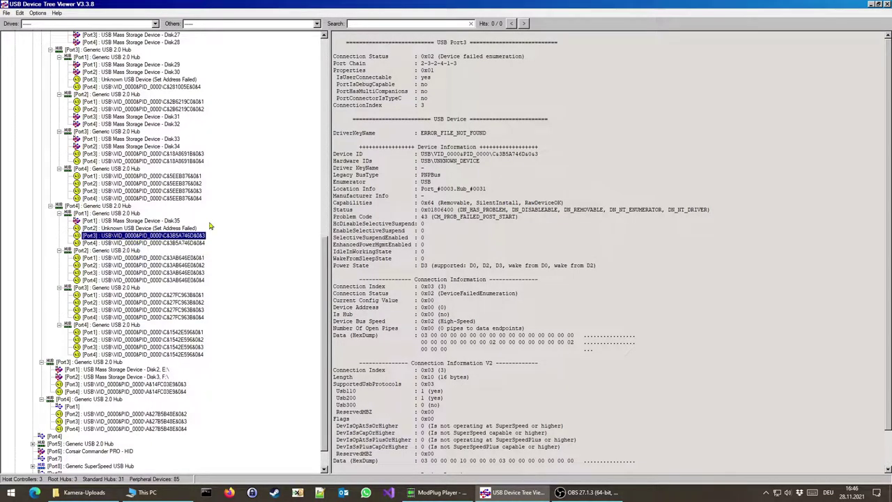
{"action": "scroll", "coordinate": [122, 238], "scroll_direction": "down", "scroll_amount": 1}
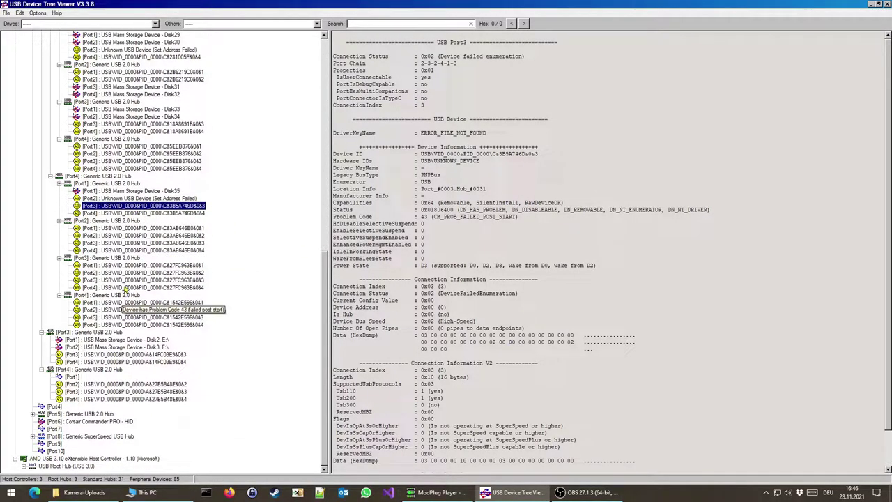
{"action": "left_click", "coordinate": [132, 227]}
{"action": "left_click", "coordinate": [122, 242]}
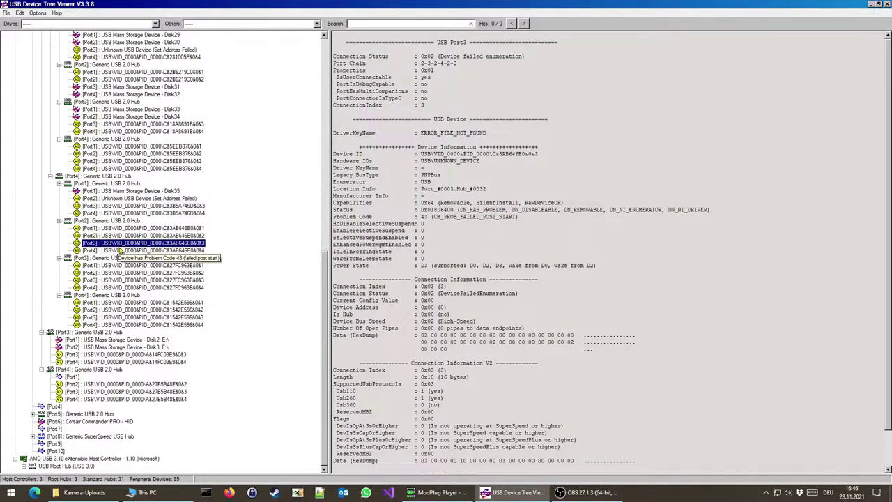
{"action": "scroll", "coordinate": [159, 279], "scroll_direction": "up", "scroll_amount": 7}
{"action": "scroll", "coordinate": [159, 230], "scroll_direction": "up", "scroll_amount": 8}
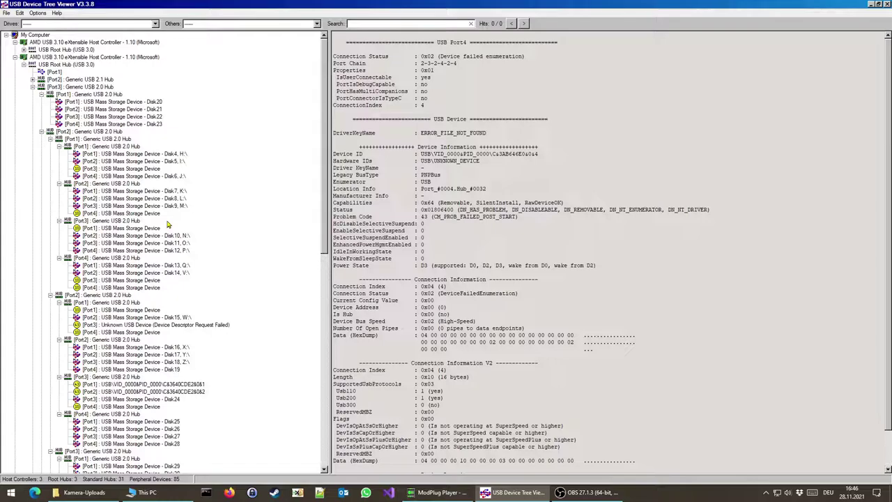
{"action": "key", "text": "super+r"}
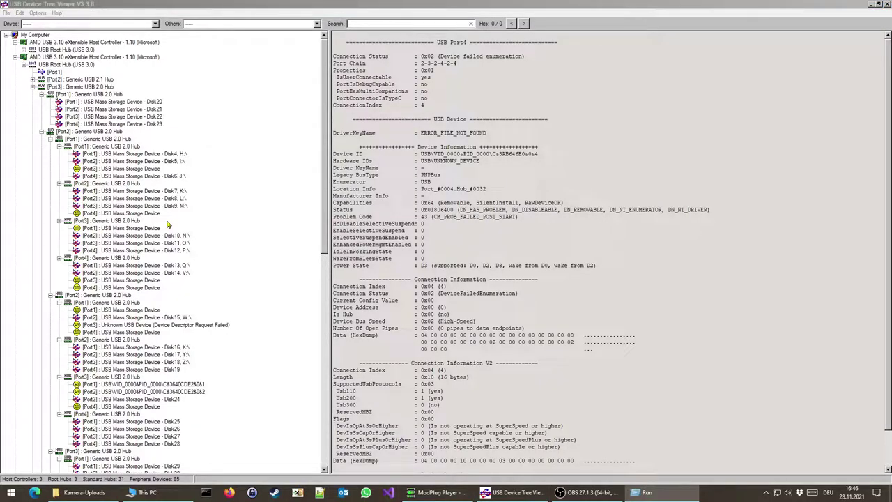
{"action": "key", "text": "Return"}
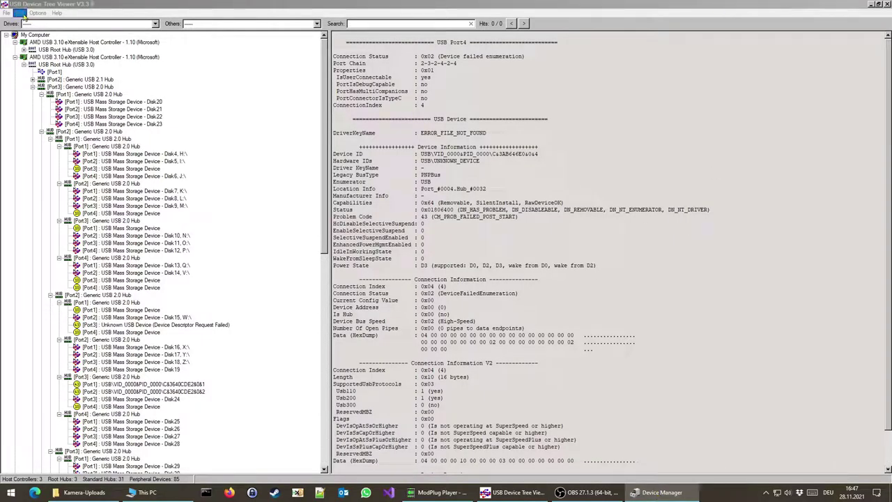
{"action": "left_click", "coordinate": [19, 13]}
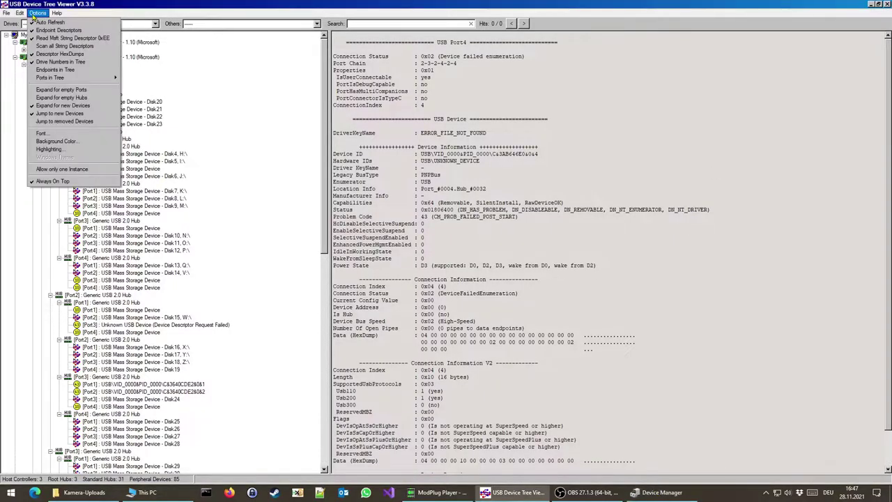
{"action": "left_click", "coordinate": [55, 181]}
{"action": "left_click", "coordinate": [661, 492]}
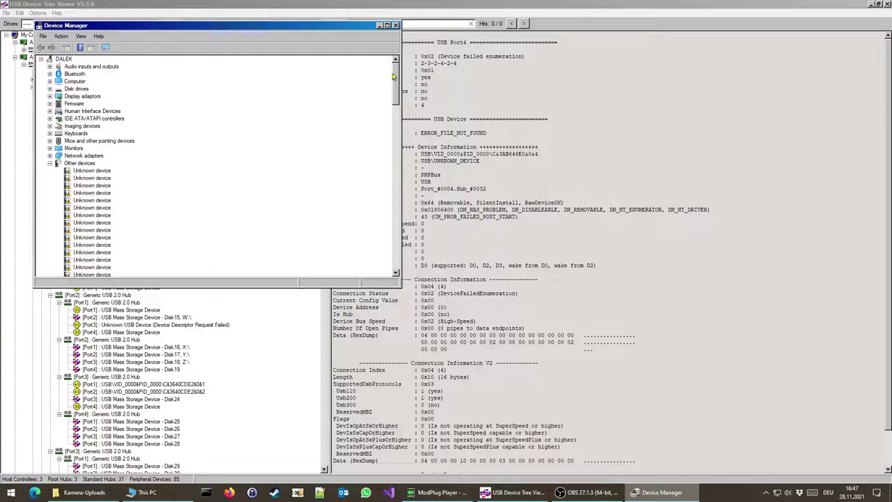
{"action": "mouse_move", "coordinate": [394, 75]}
{"action": "left_mouse_down"}
{"action": "mouse_move", "coordinate": [390, 245]}
{"action": "mouse_move", "coordinate": [388, 65]}
{"action": "left_mouse_up"}
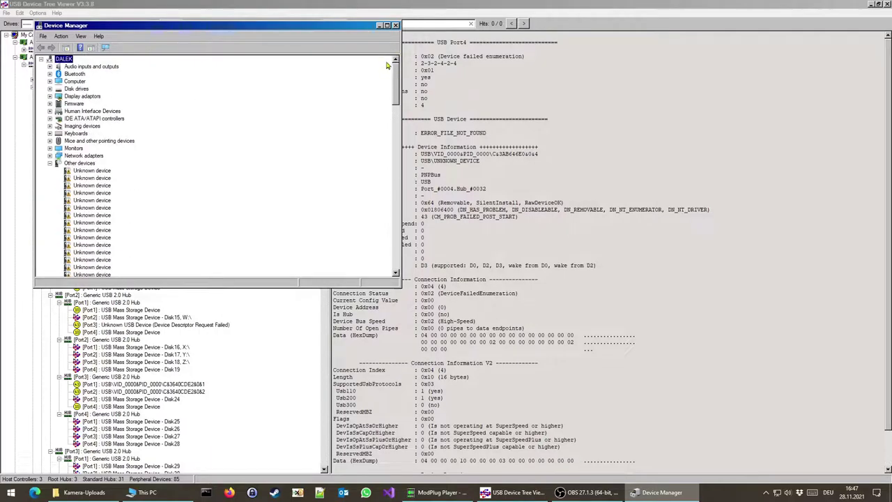
{"action": "left_click", "coordinate": [396, 25]}
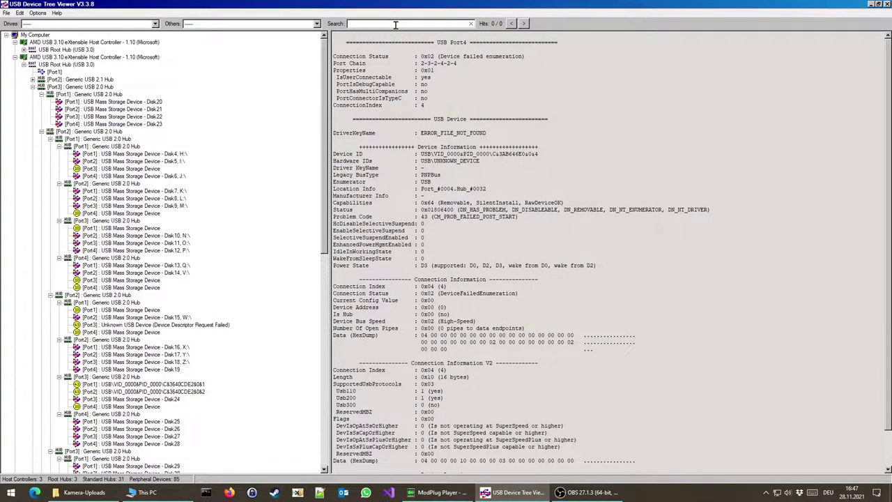
- Launch diskmgmt.msc from the Run box and reposition the Disk Management window
{"action": "key", "text": "super+r"}
{"action": "type", "text": "di"}
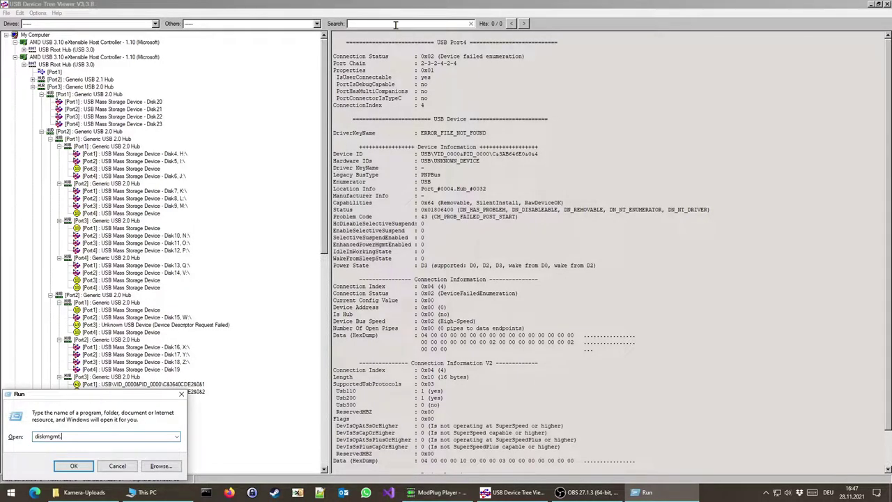
{"action": "key", "text": "Return"}
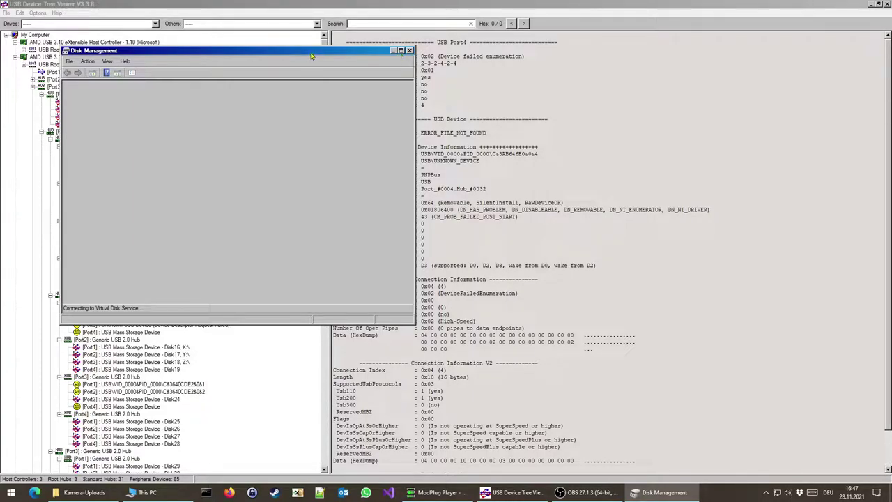
{"action": "left_click_drag", "start_coordinate": [362, 51], "coordinate": [487, 55]}
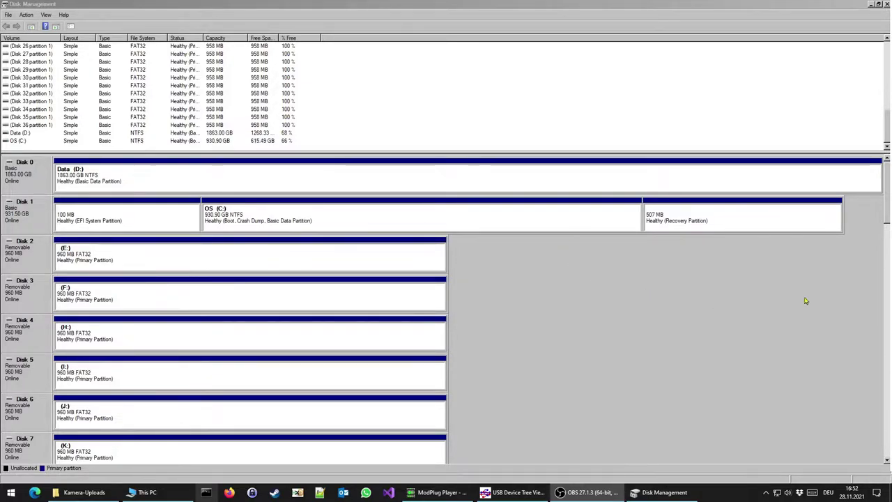
{"action": "left_click_drag", "start_coordinate": [886, 208], "coordinate": [887, 328]}
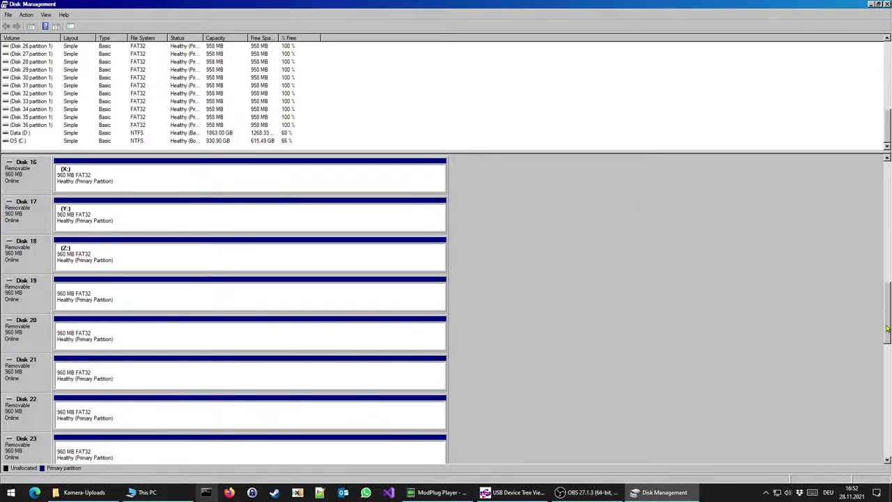
- Assign drive letter A to Disk 19's partition
{"action": "right_click", "coordinate": [98, 301]}
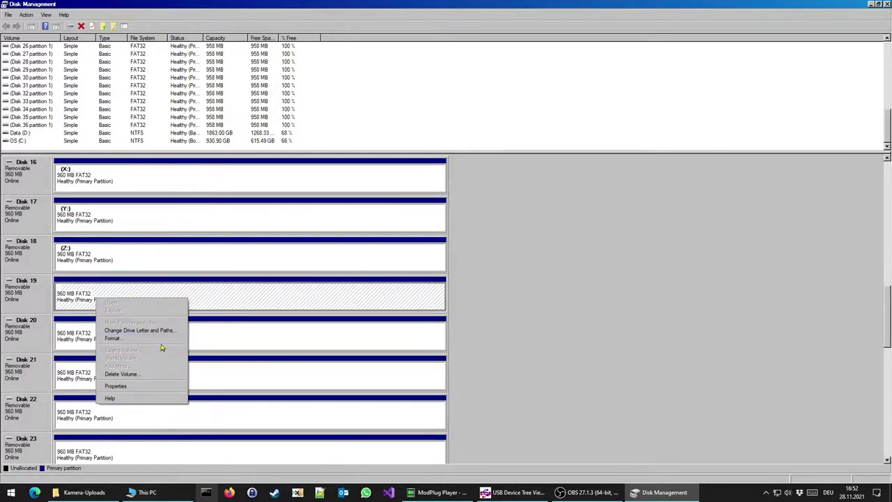
{"action": "left_click", "coordinate": [139, 330]}
{"action": "left_click", "coordinate": [380, 271]}
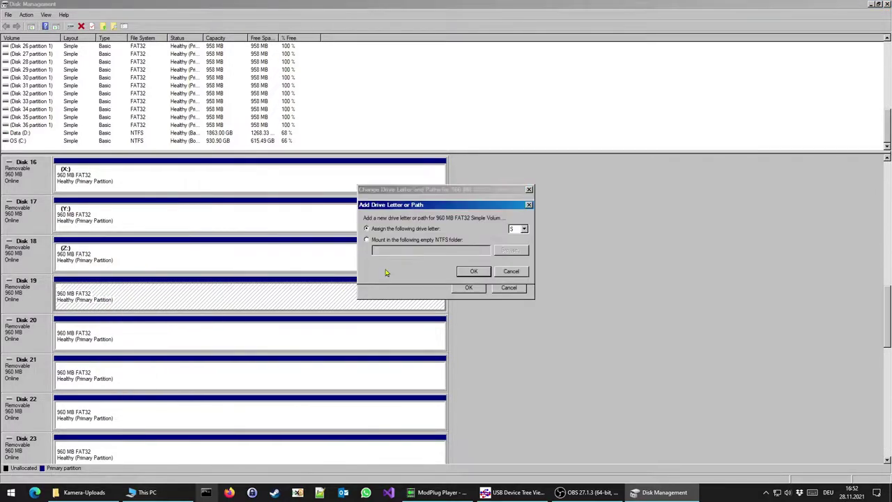
{"action": "left_click", "coordinate": [524, 230]}
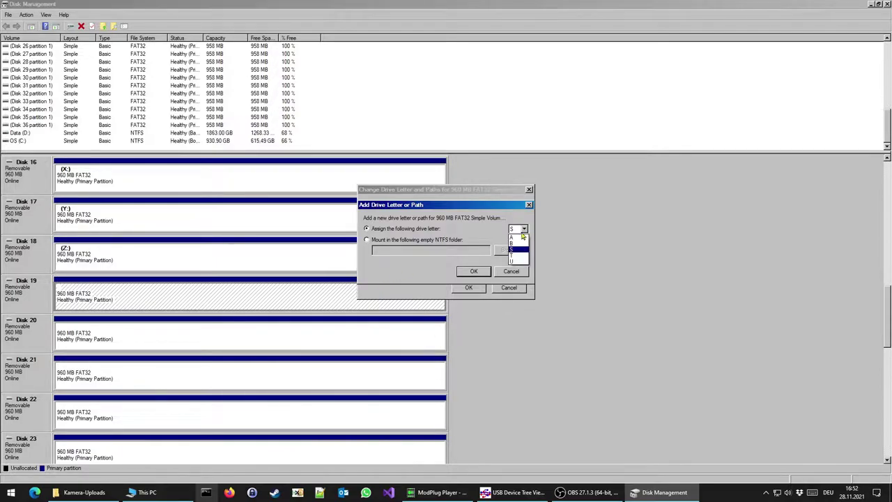
{"action": "left_click", "coordinate": [514, 238]}
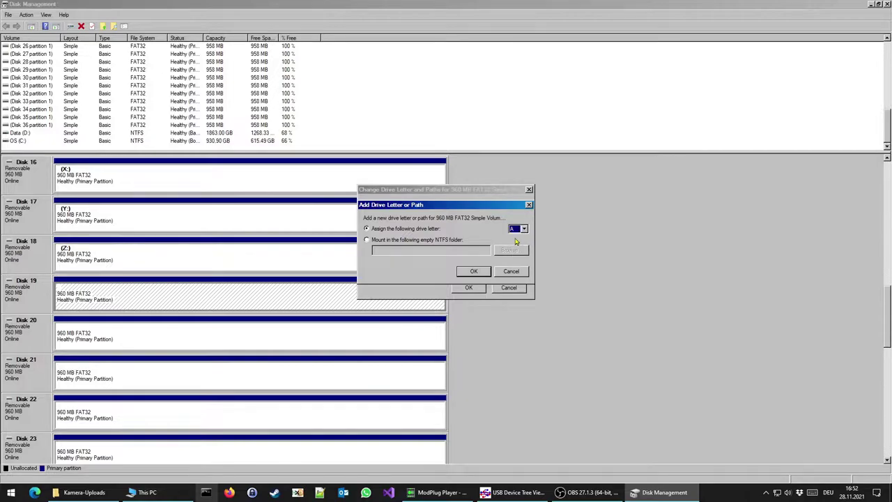
{"action": "left_click", "coordinate": [474, 271]}
- Assign drive letter B to Disk 20's partition
{"action": "right_click", "coordinate": [87, 341]}
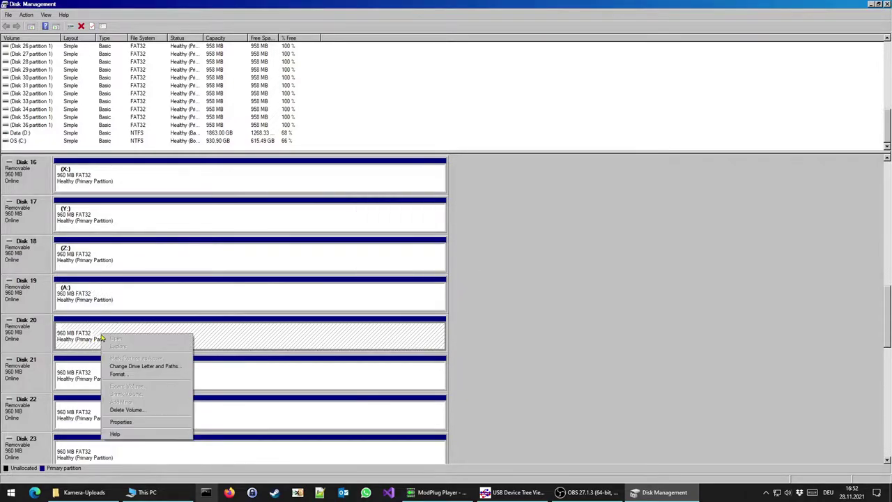
{"action": "left_click", "coordinate": [142, 362]}
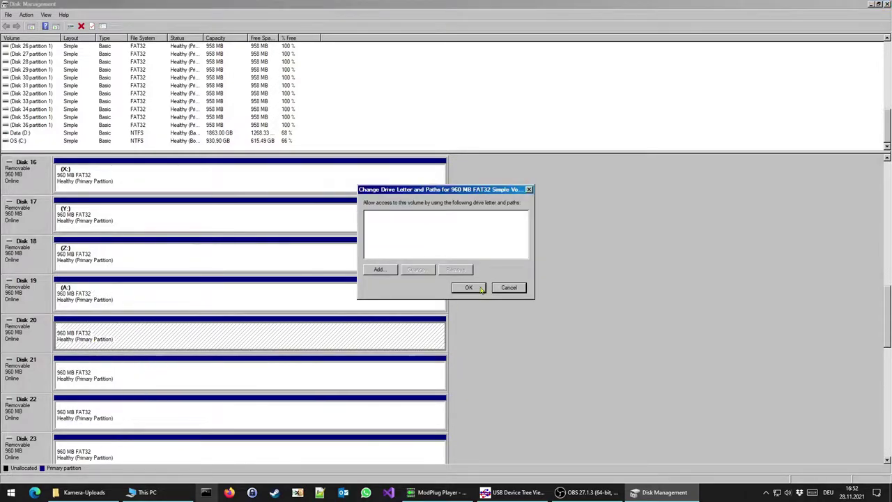
{"action": "left_click", "coordinate": [378, 270]}
{"action": "left_click", "coordinate": [526, 234]}
{"action": "left_click", "coordinate": [478, 270]}
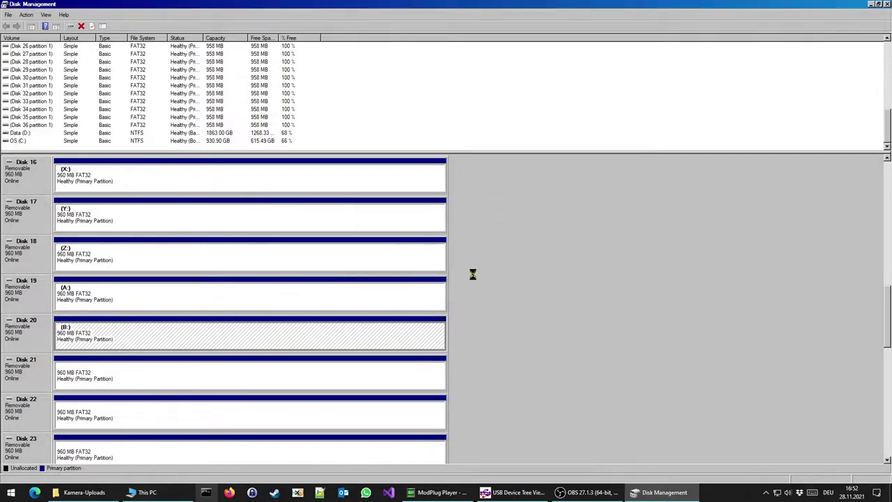
- Leave Disk 21's partition without a new drive letter, cancelling the dialogs
{"action": "right_click", "coordinate": [97, 373]}
{"action": "left_click", "coordinate": [150, 404]}
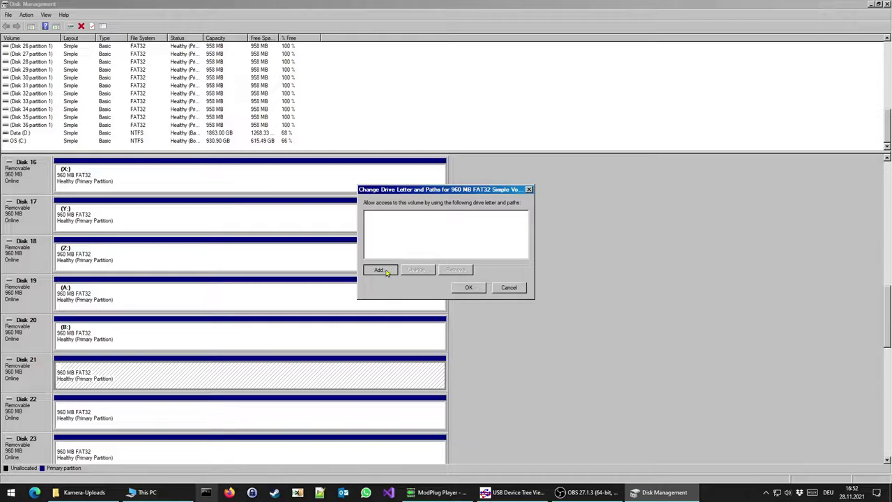
{"action": "left_click", "coordinate": [378, 269]}
{"action": "left_click", "coordinate": [524, 230]}
{"action": "left_click", "coordinate": [515, 237]}
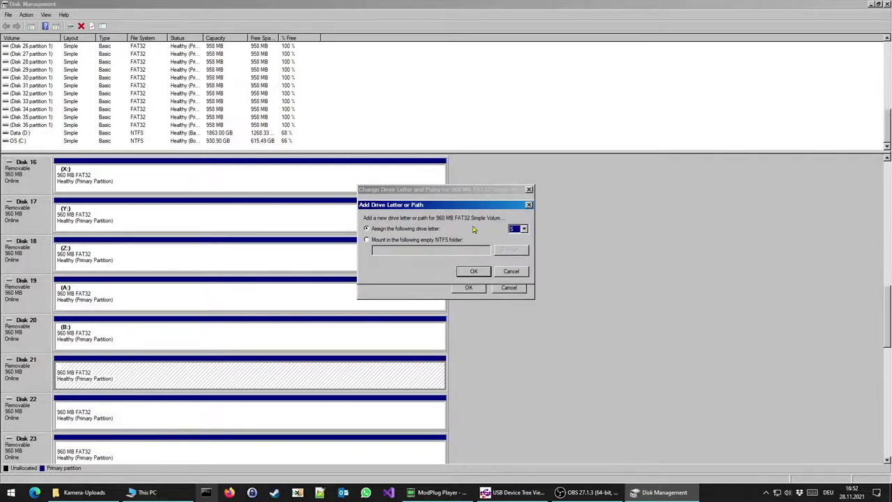
{"action": "left_click", "coordinate": [511, 271]}
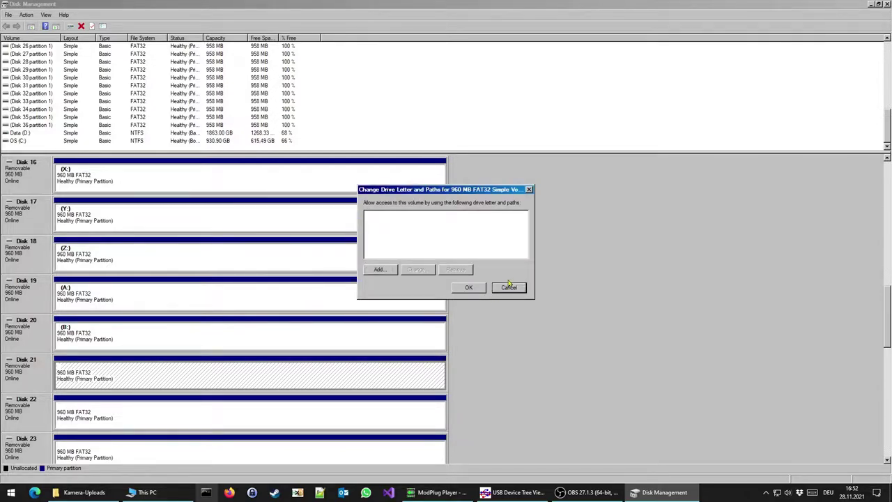
{"action": "left_click", "coordinate": [509, 287]}
{"action": "left_click", "coordinate": [160, 493]}
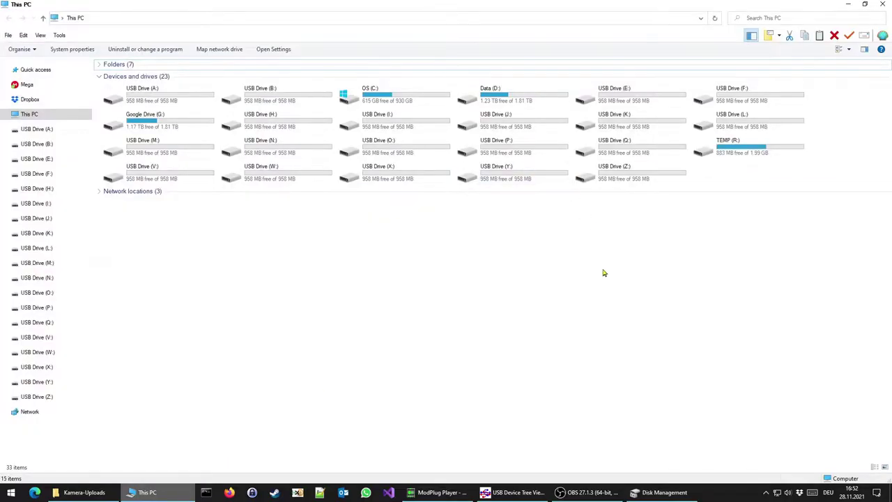